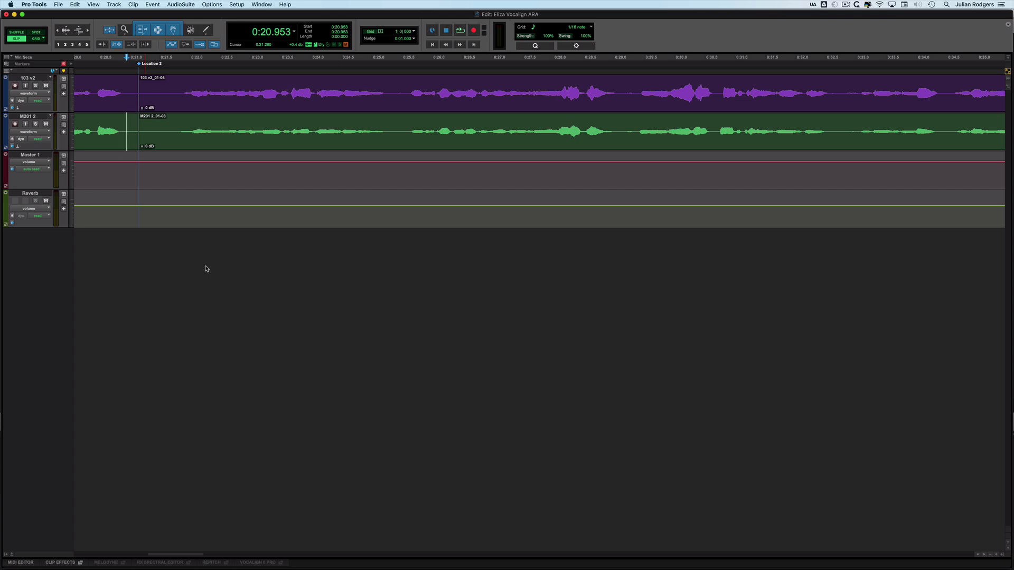
Step: Audition the vocals, then open the VocAlign 6 Pro editor on clips 103 v2 and M201 2
key("space")
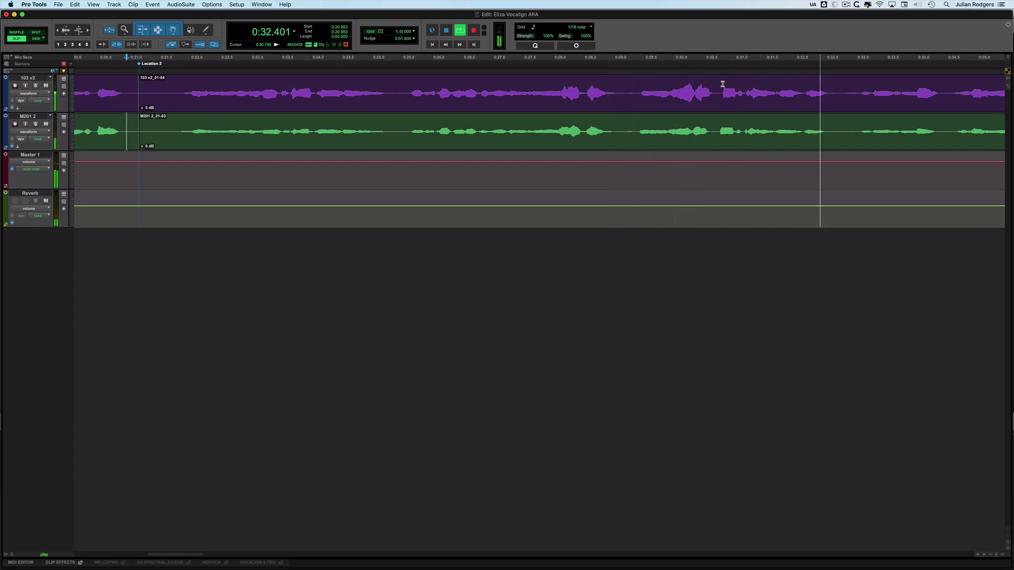
key("space")
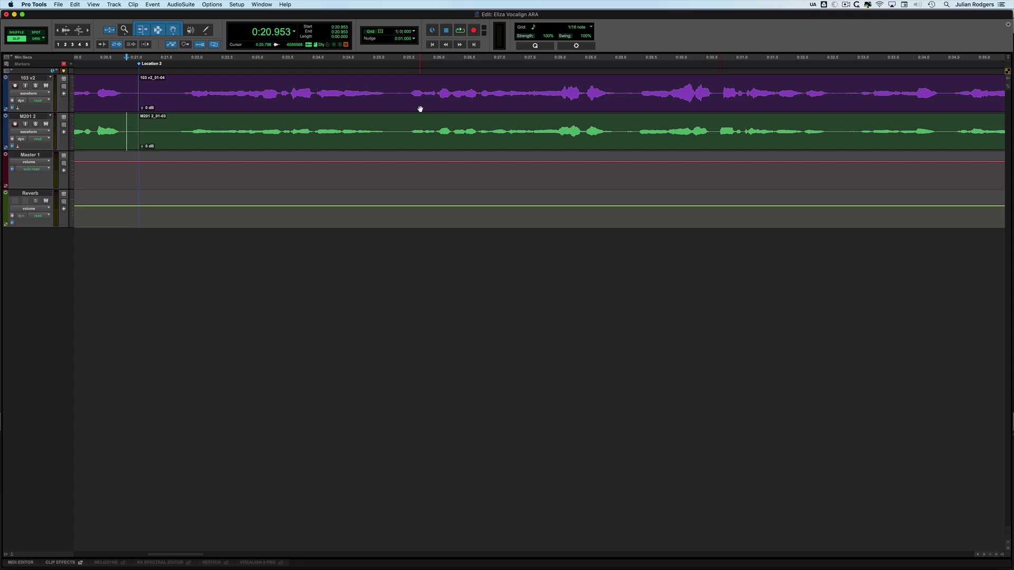
left_click(509, 106)
left_click(515, 143, "shift")
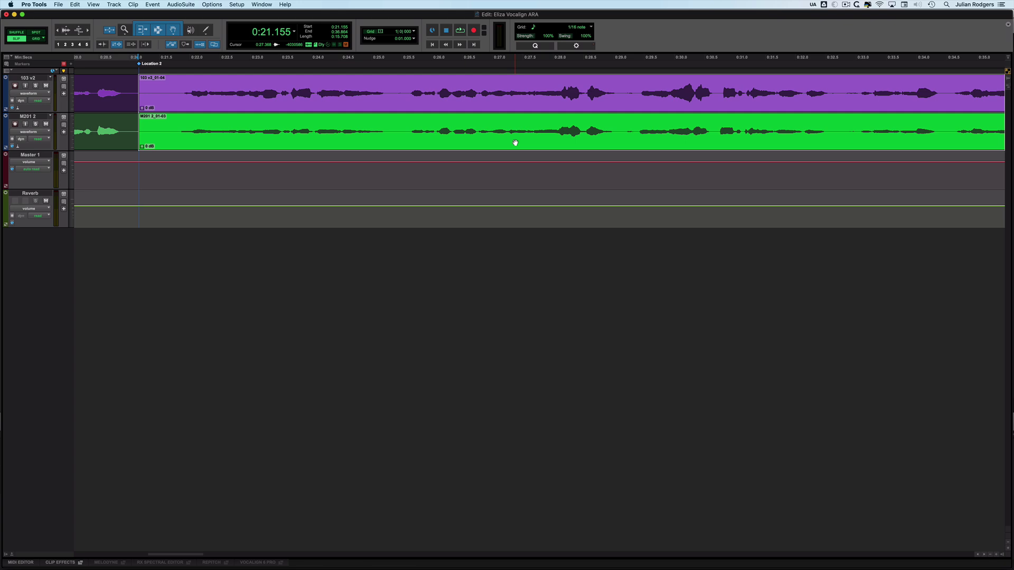
right_click(515, 142)
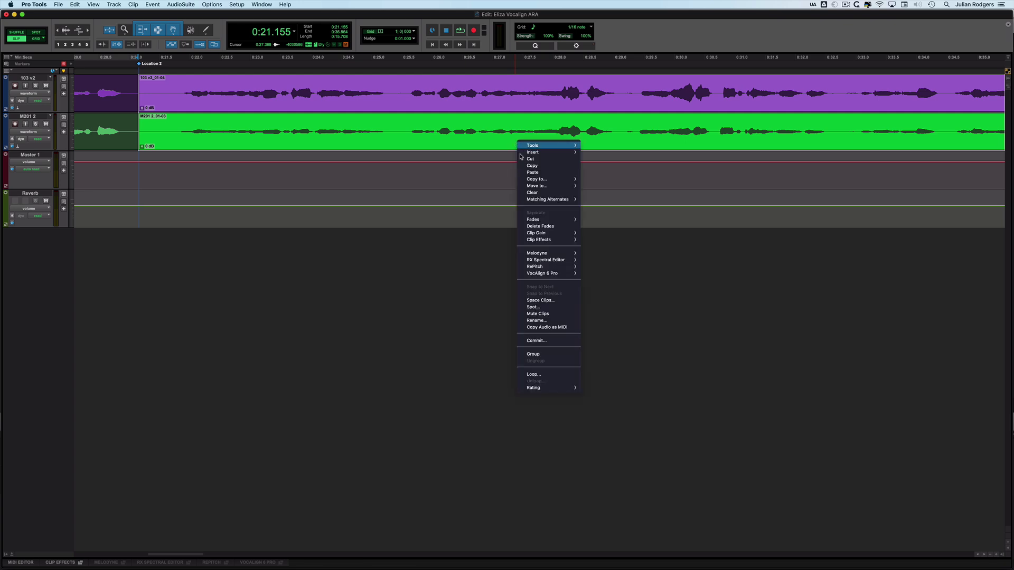
mouse_move(550, 275)
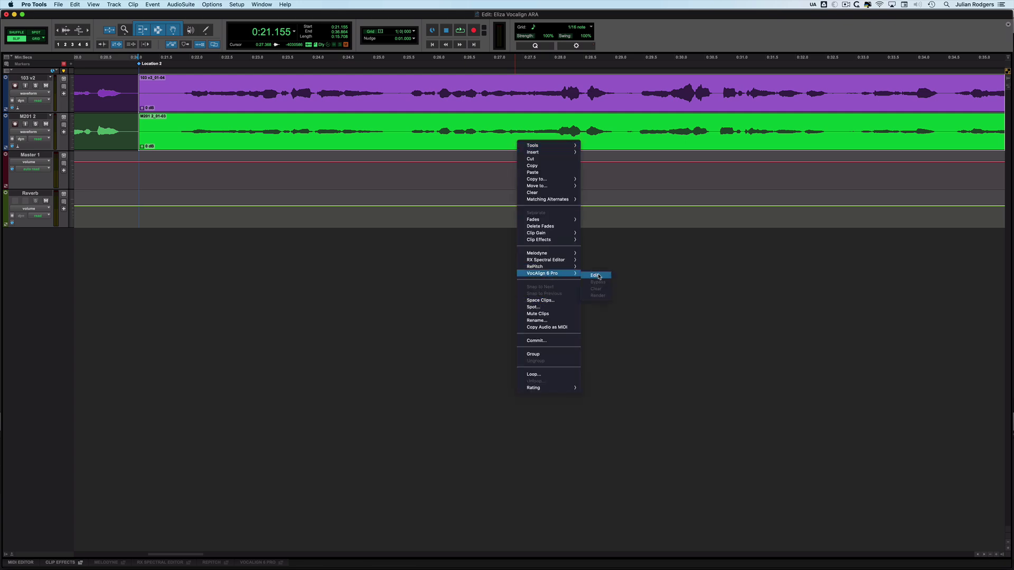
left_click(596, 276)
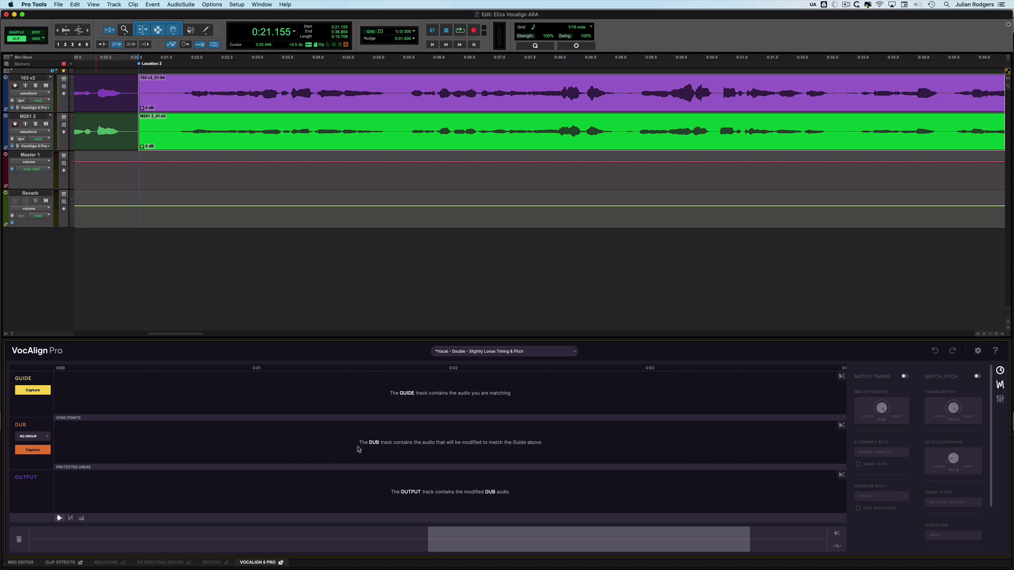
Step: Capture 103 v2 as the VocAlign guide and M201 2 as the dub
left_click(428, 168)
left_click(428, 101)
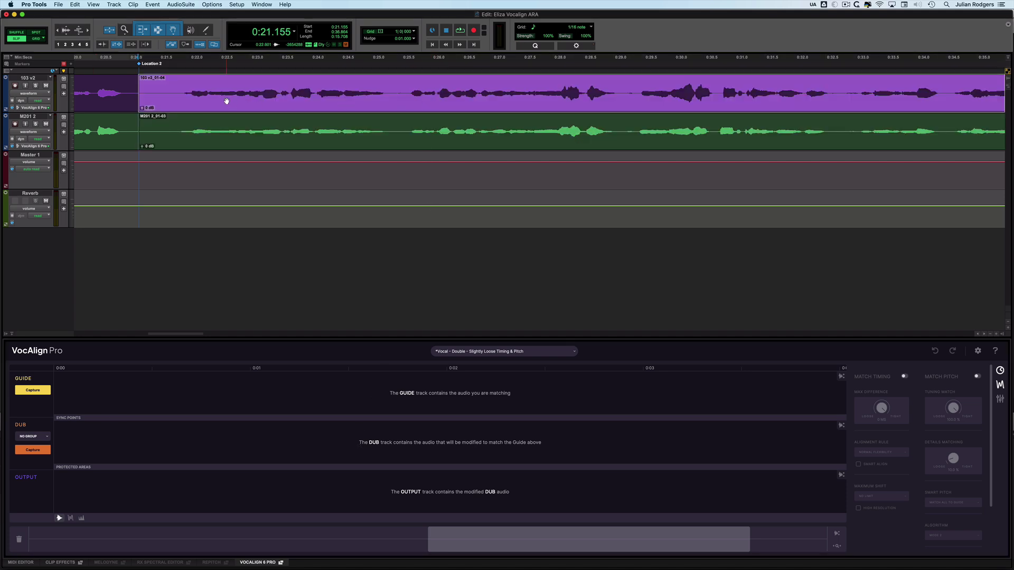
left_click(33, 390)
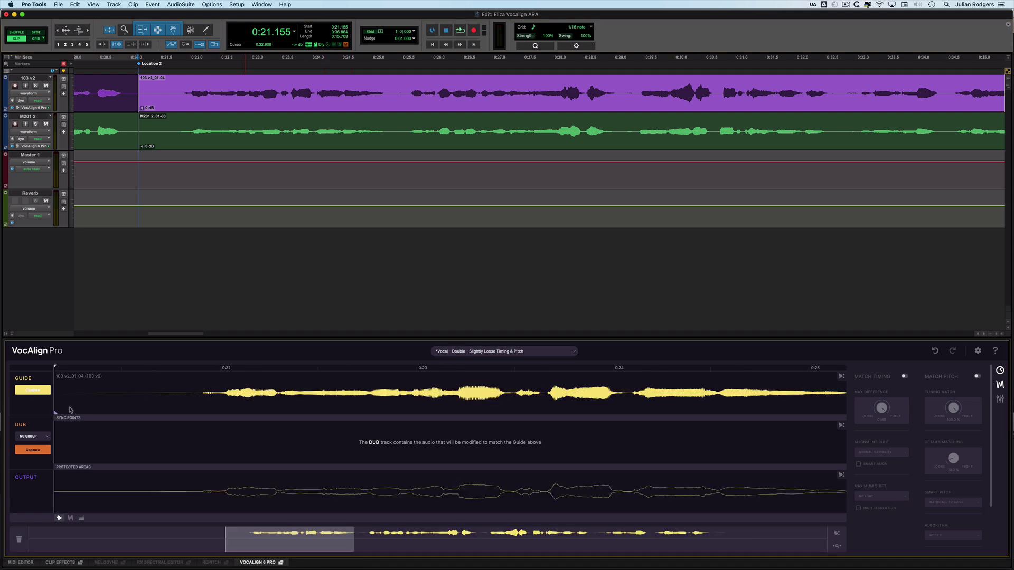
left_click(294, 142)
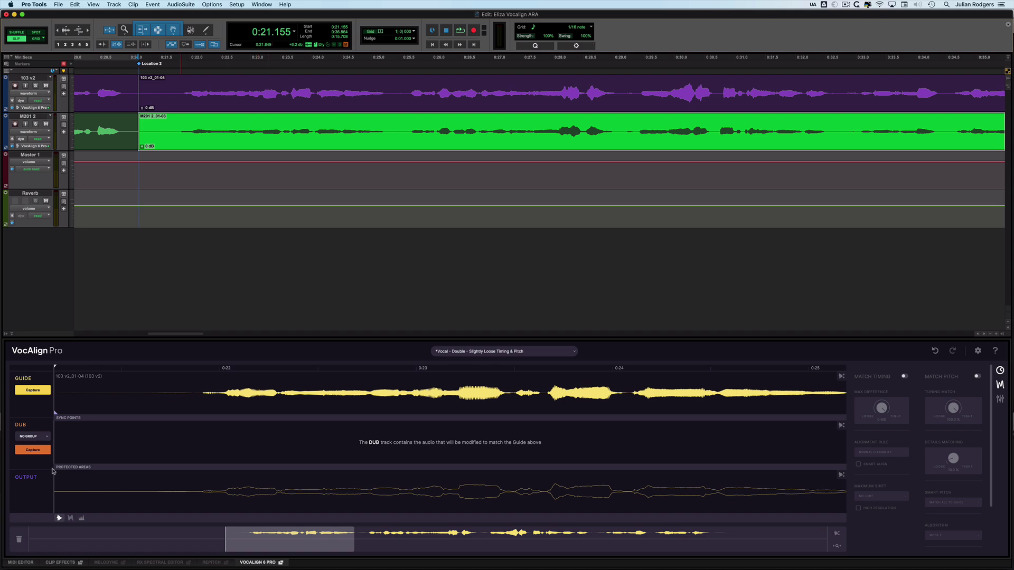
left_click(32, 451)
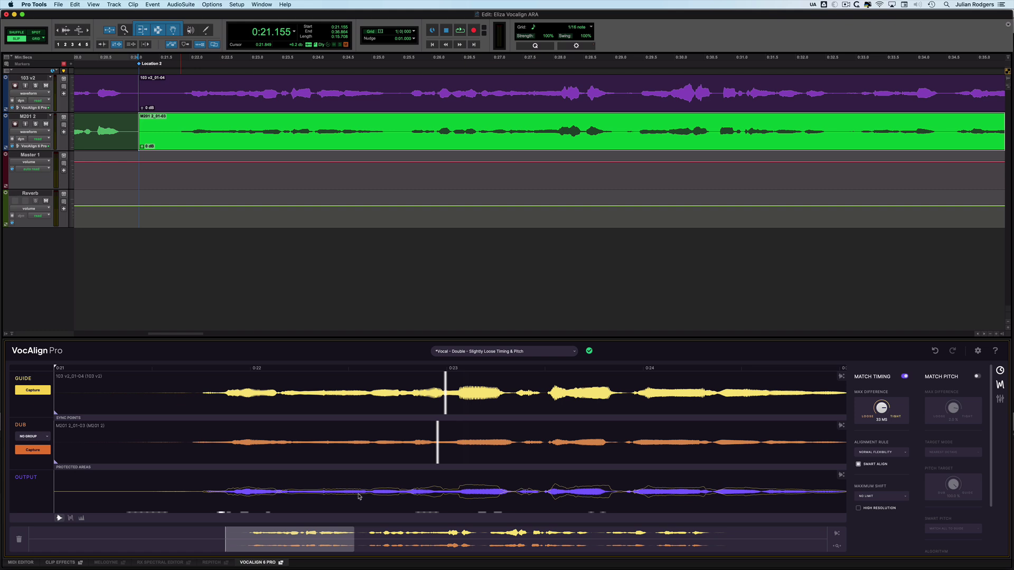
Step: Hide and reshow the Match Timing settings, toggling timing matching off and on to compare
left_click(1001, 372)
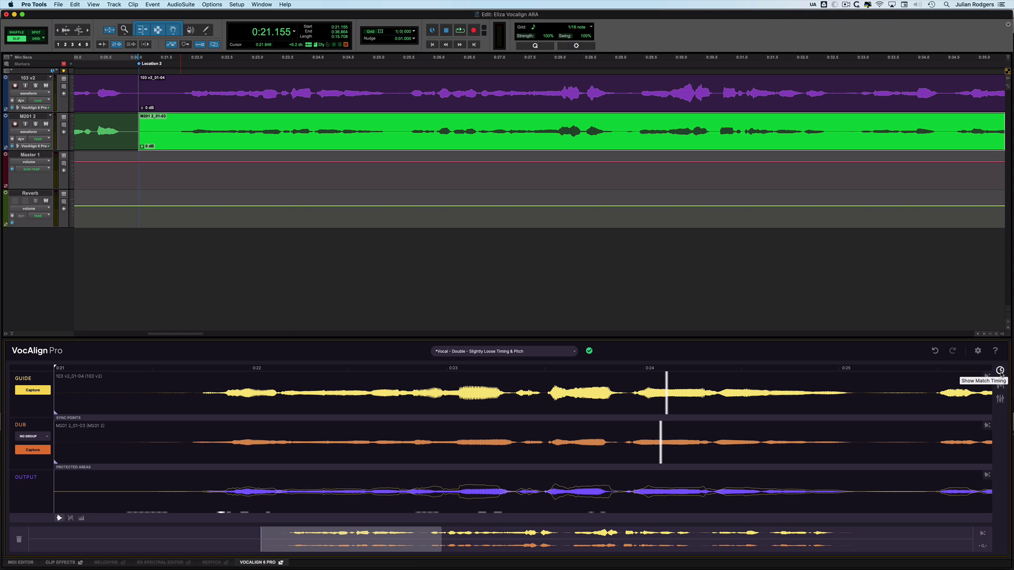
left_click(1001, 371)
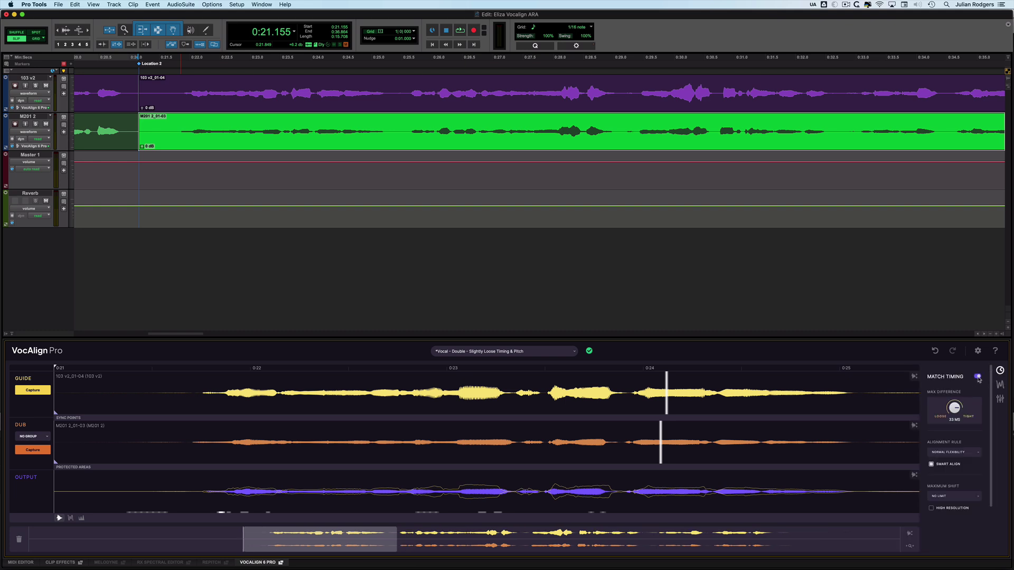
left_click(978, 377)
left_click(977, 377)
left_click(978, 377)
left_click(977, 377)
left_click(977, 377)
left_click(978, 377)
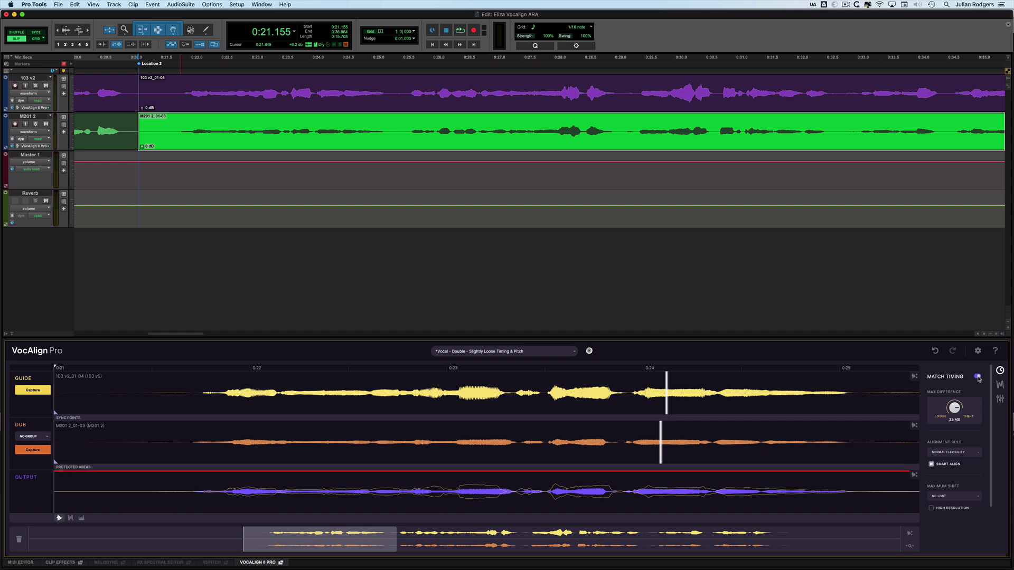
Step: Play the timing-matched double against the guide twice from the clip start
key("space")
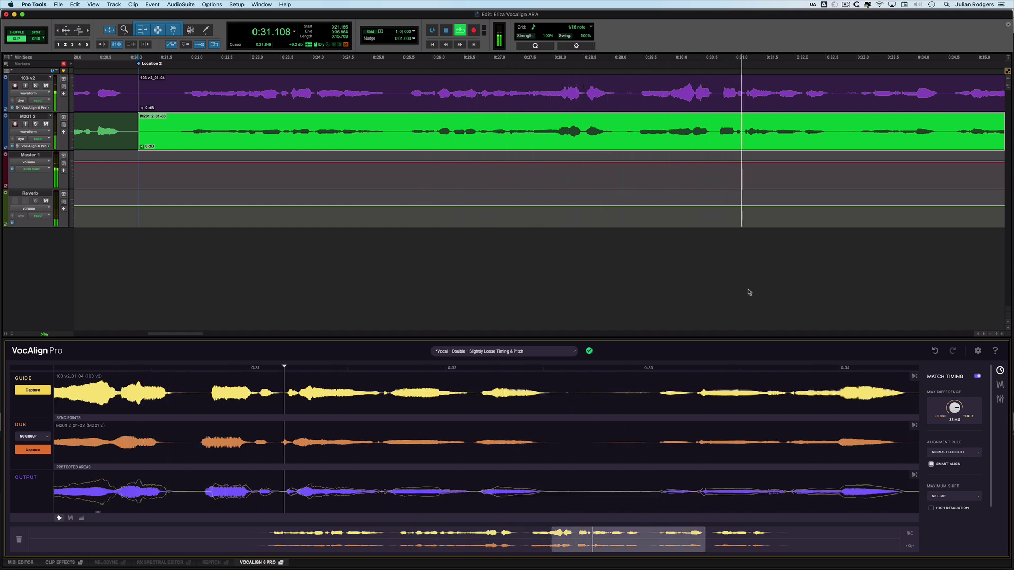
key("space")
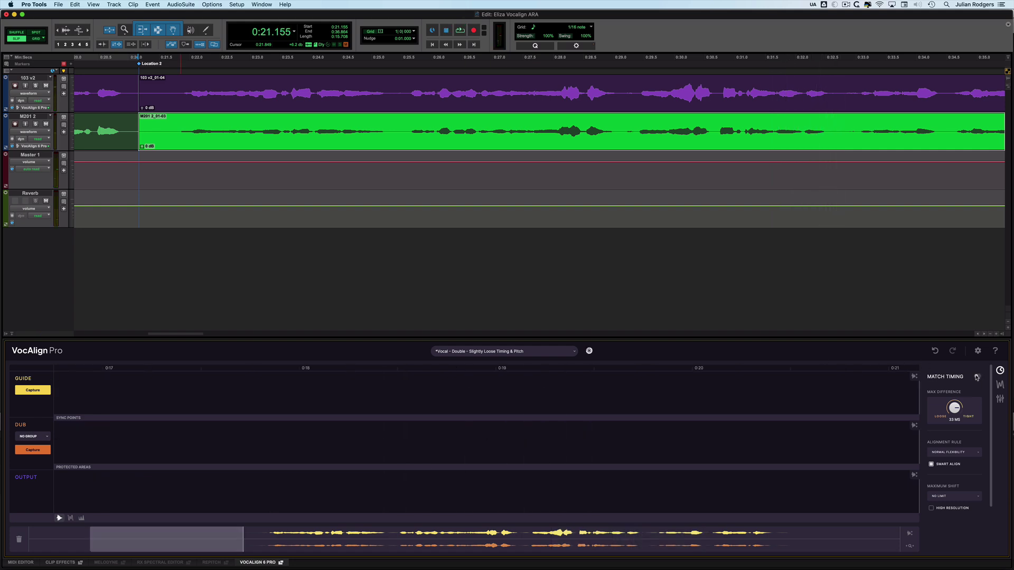
key("space")
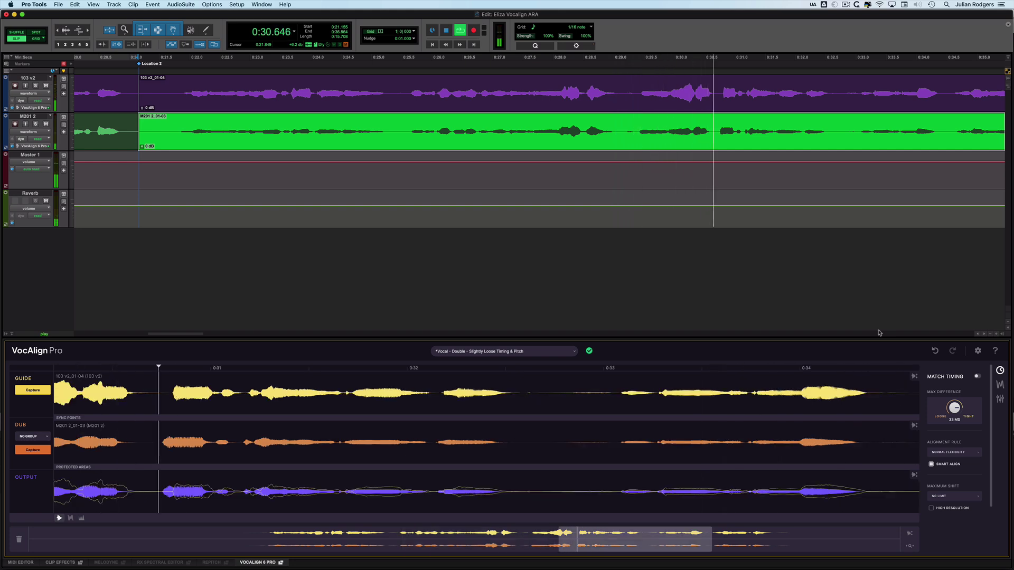
key("space")
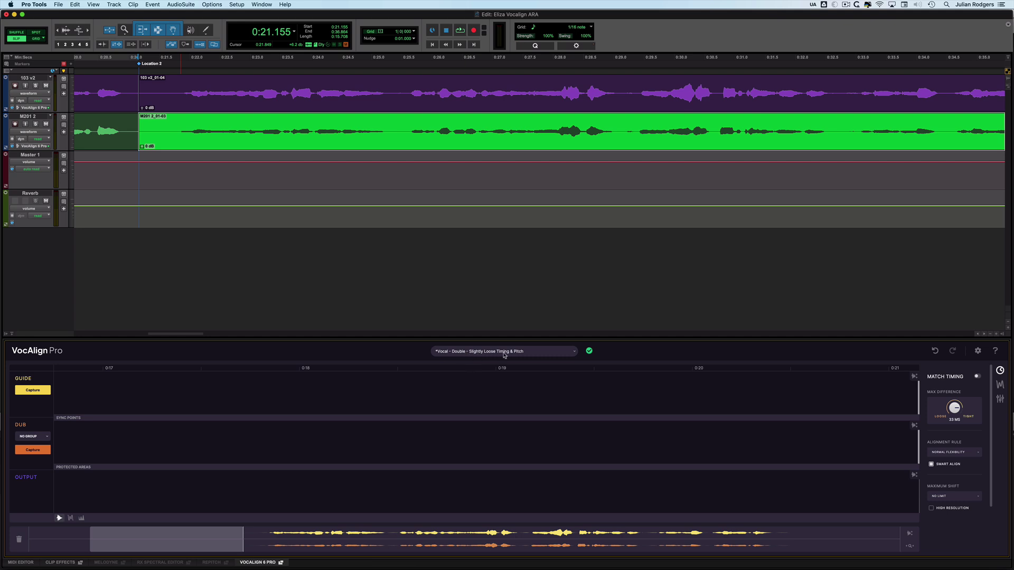
left_click(573, 352)
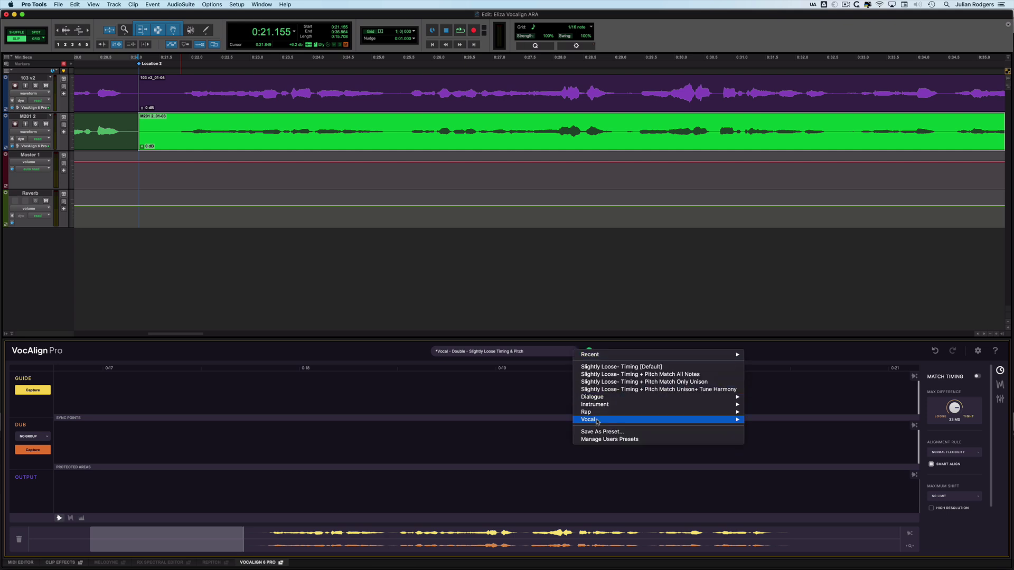
mouse_move(734, 422)
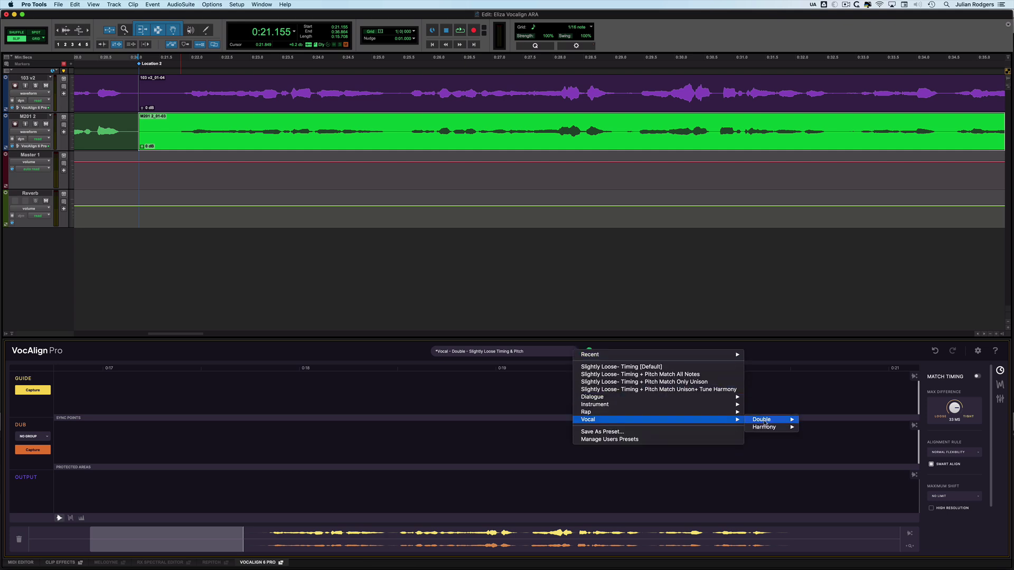
mouse_move(765, 420)
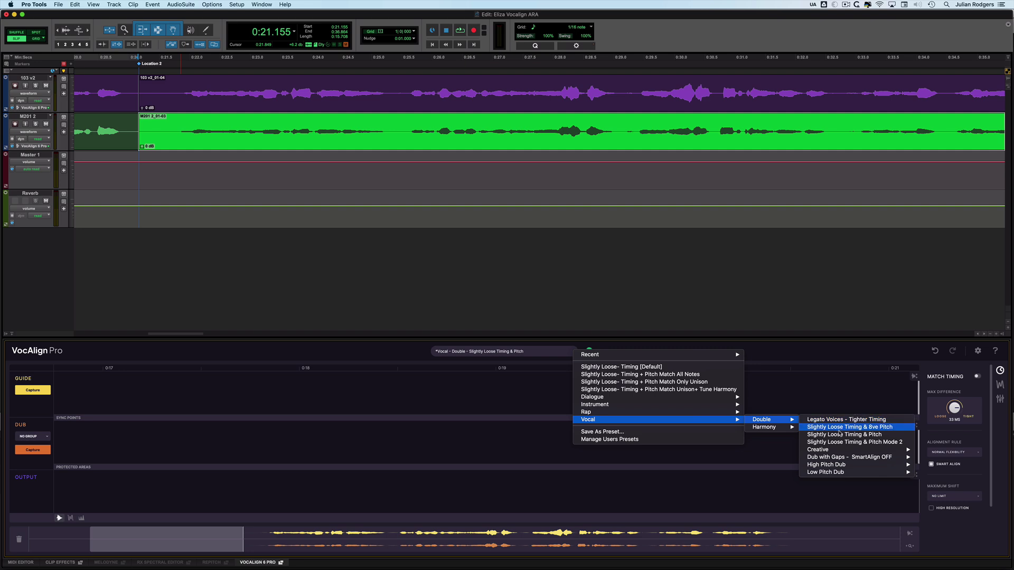
mouse_move(835, 450)
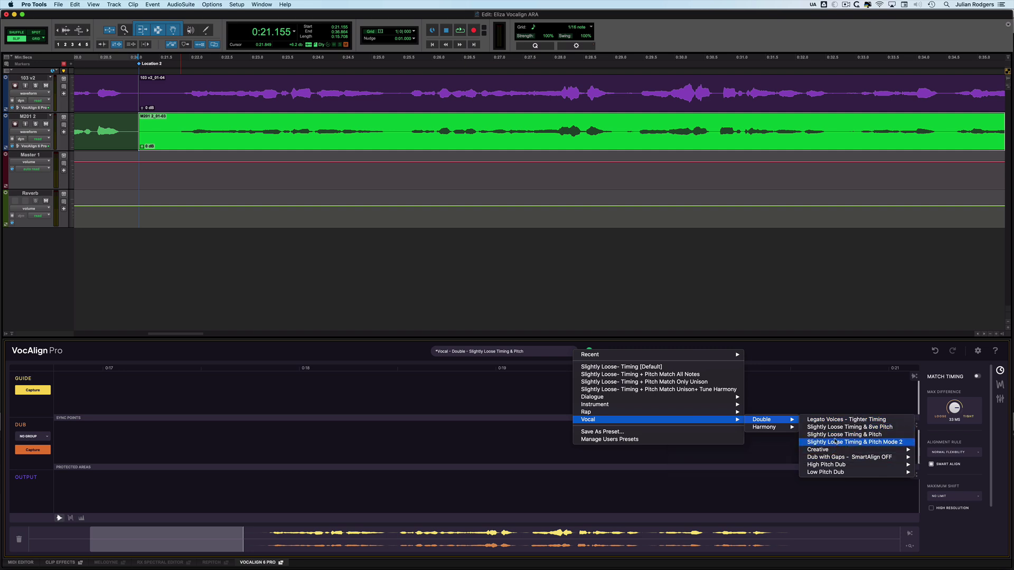
left_click(832, 421)
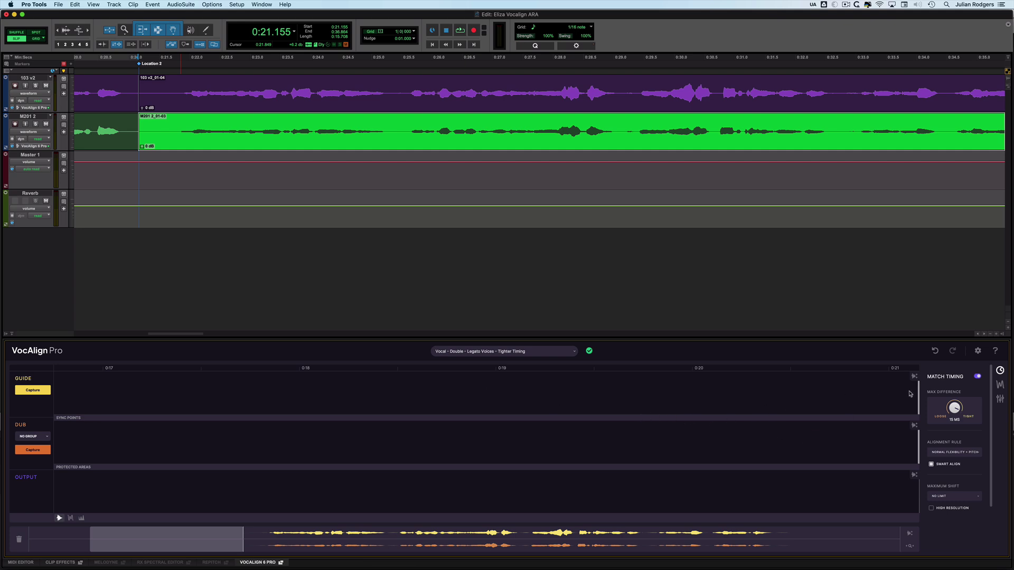
key("space")
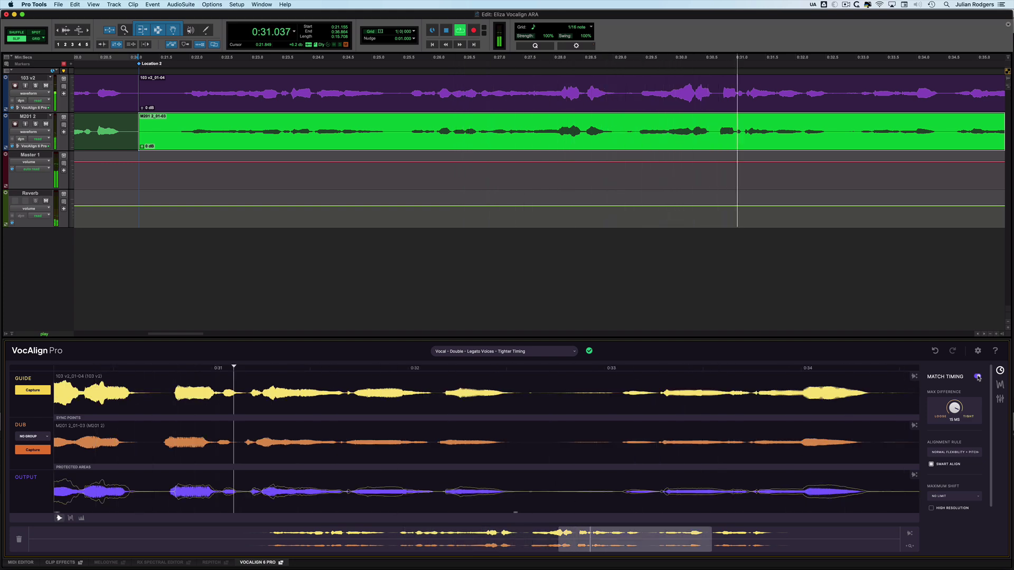
key("space")
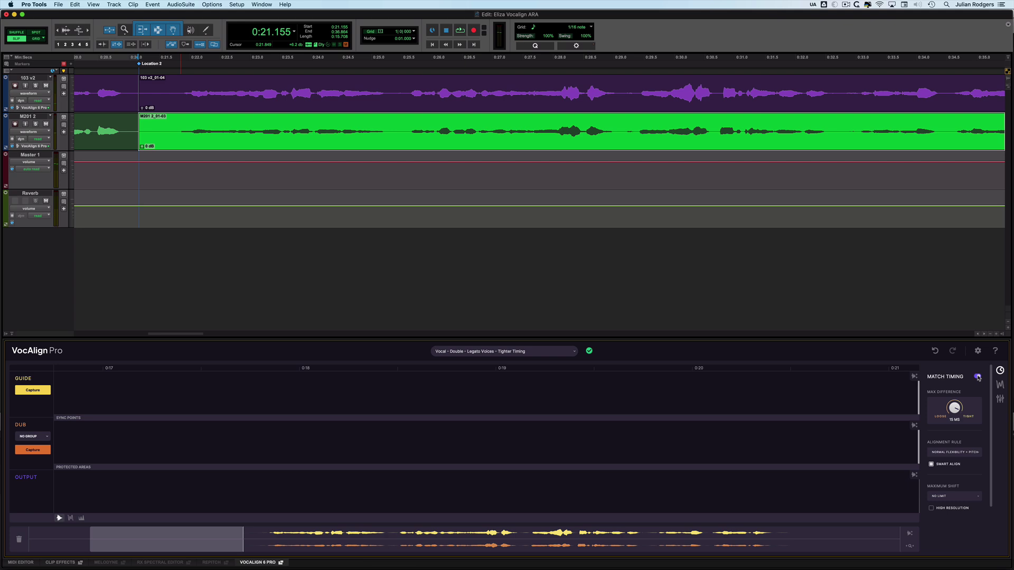
key("space")
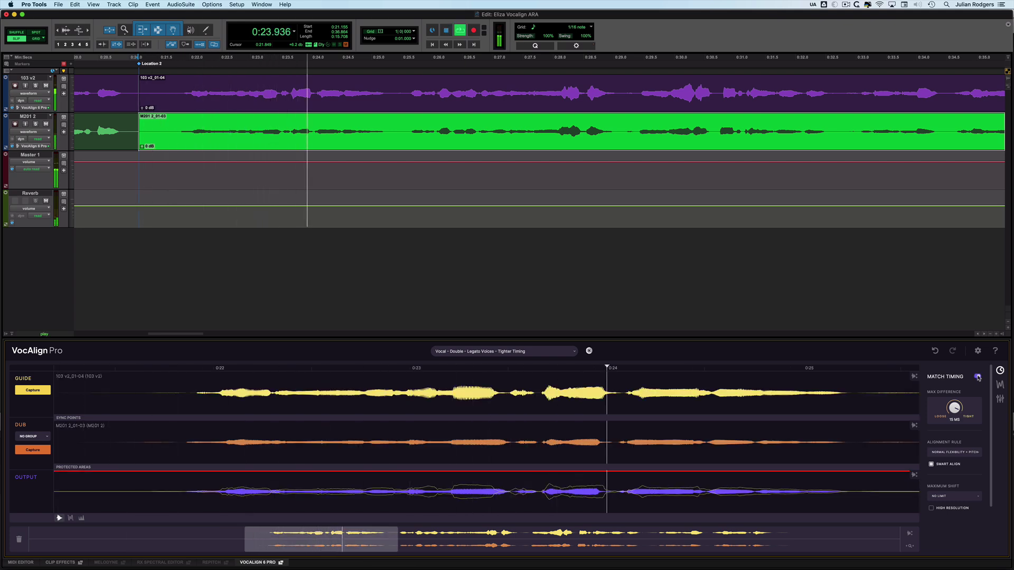
key("space")
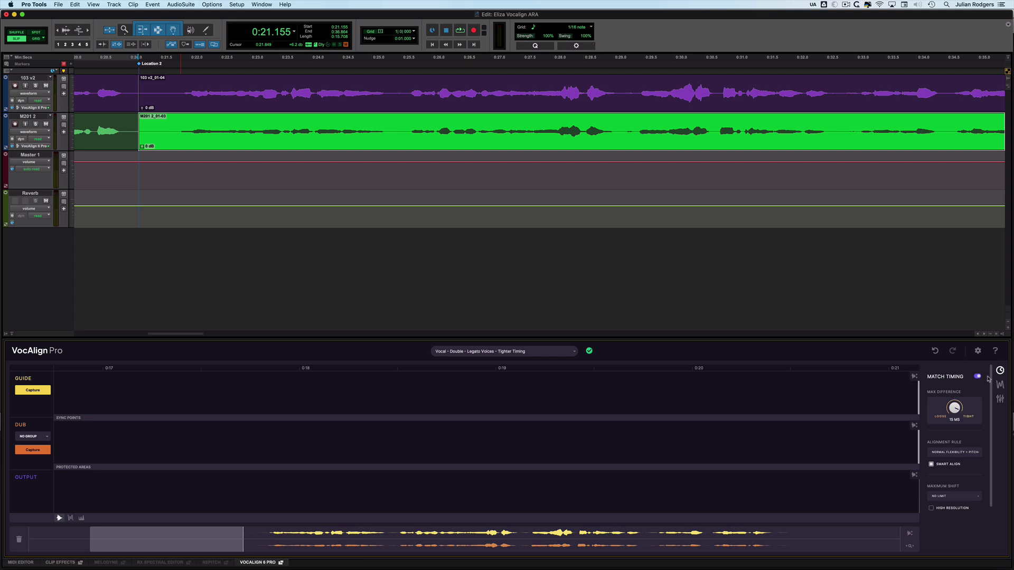
Step: Show VocAlign's pitch-matching settings and audition from about 0:21.88
left_click(999, 384)
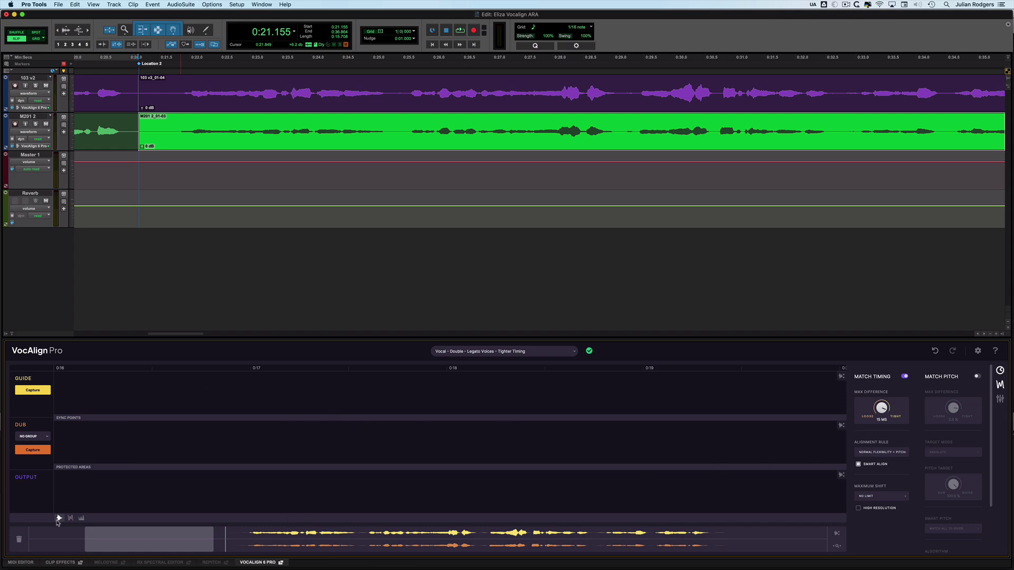
left_click(186, 102)
key("space")
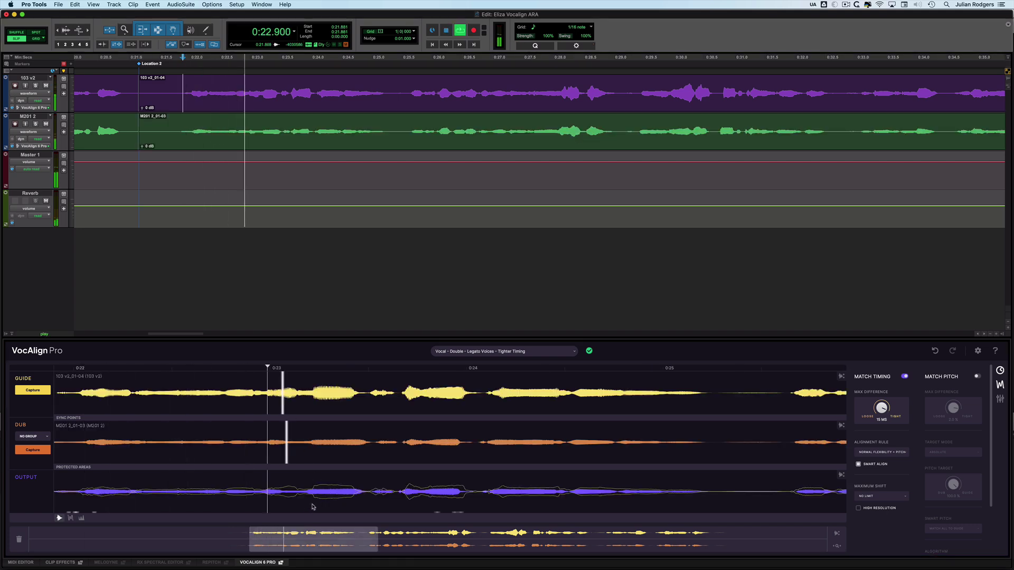
key("space")
Step: Switch to the pitch curve view, play back, and bring the 0:22–0:24 curves into view
left_click(71, 519)
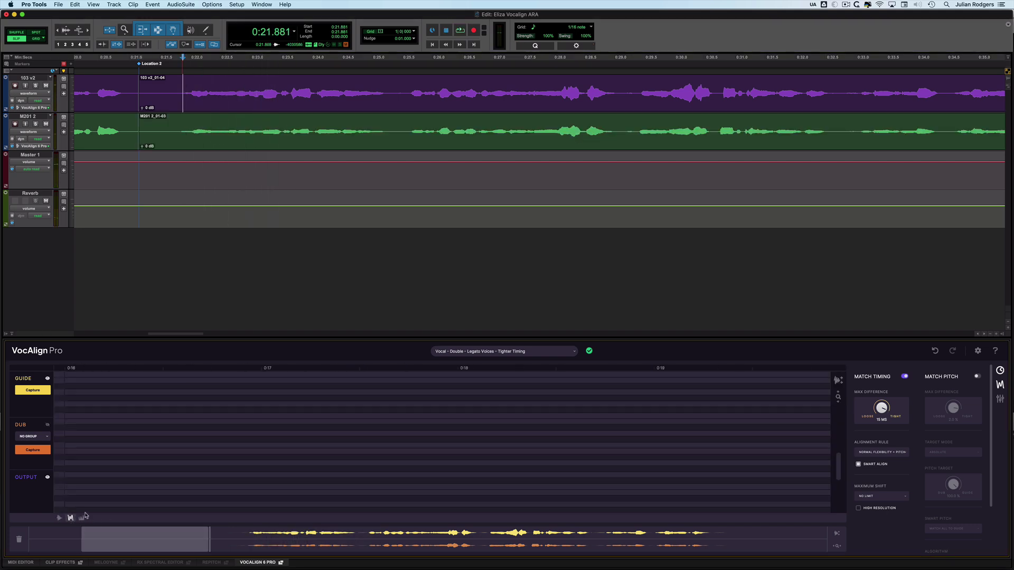
key("space")
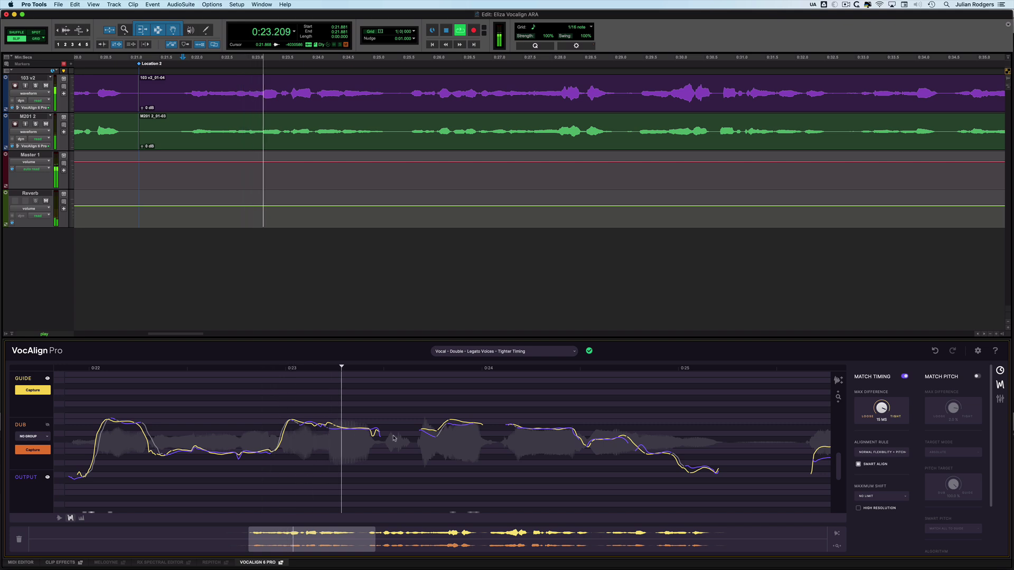
key("space")
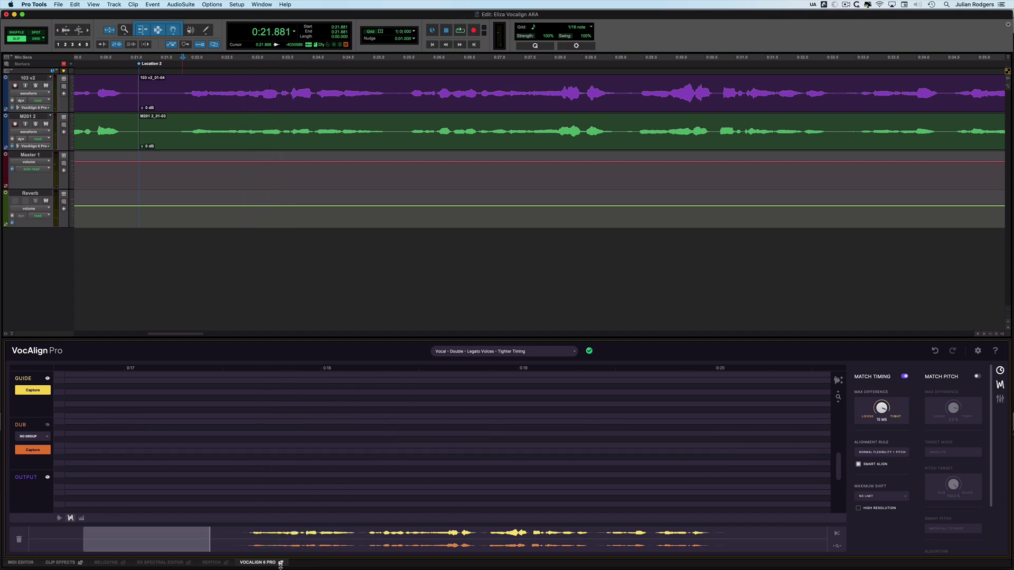
left_click_drag(201, 544, 339, 546)
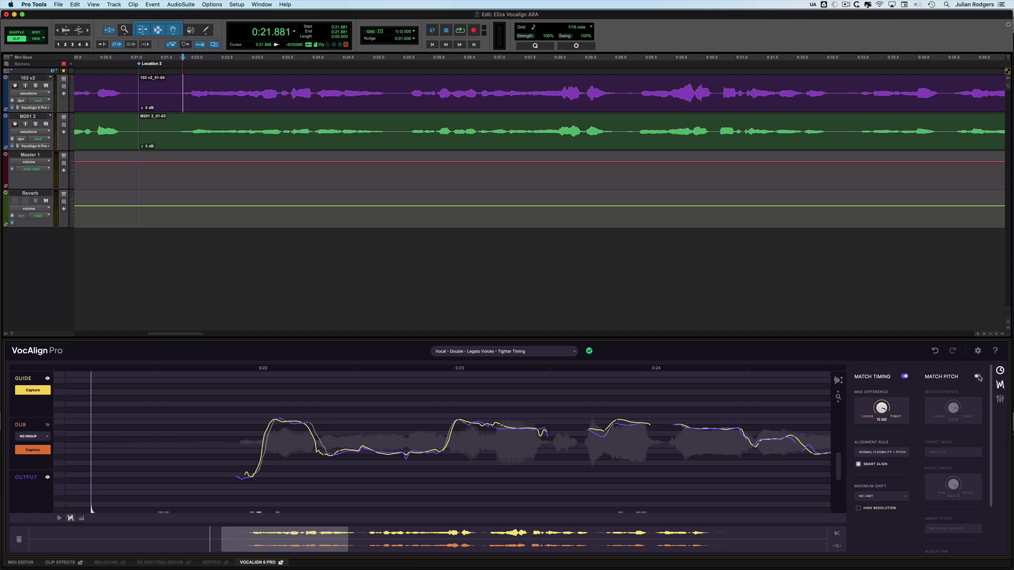
Step: Load the Vocal > Double > Slightly Loose Timing & Pitch preset and audition it
left_click(538, 353)
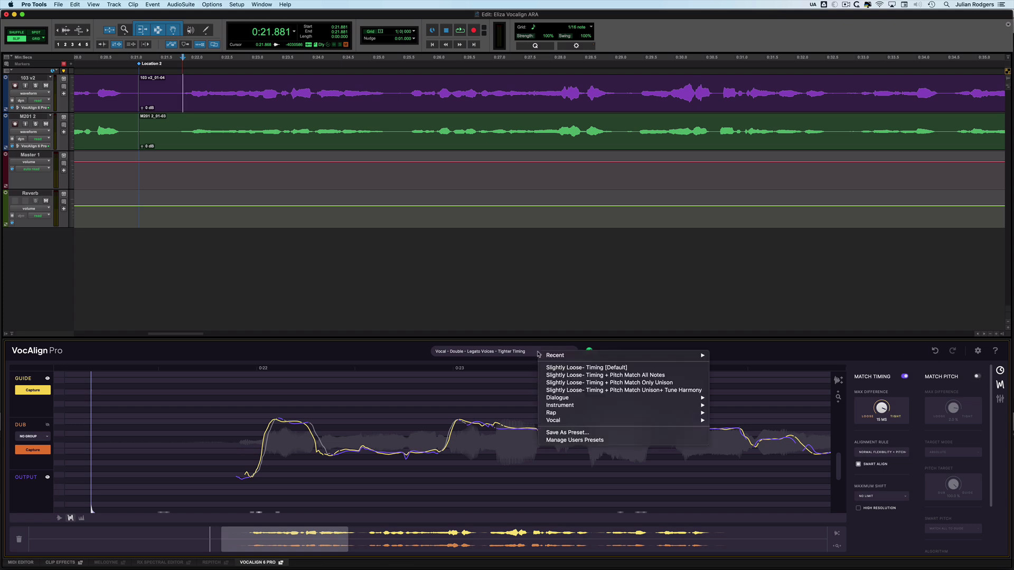
mouse_move(591, 425)
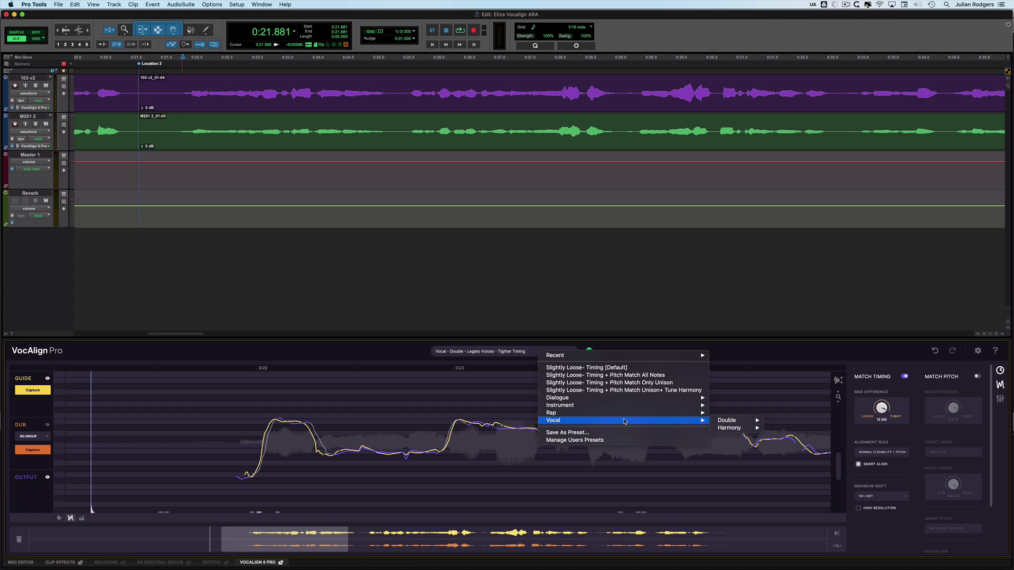
mouse_move(746, 421)
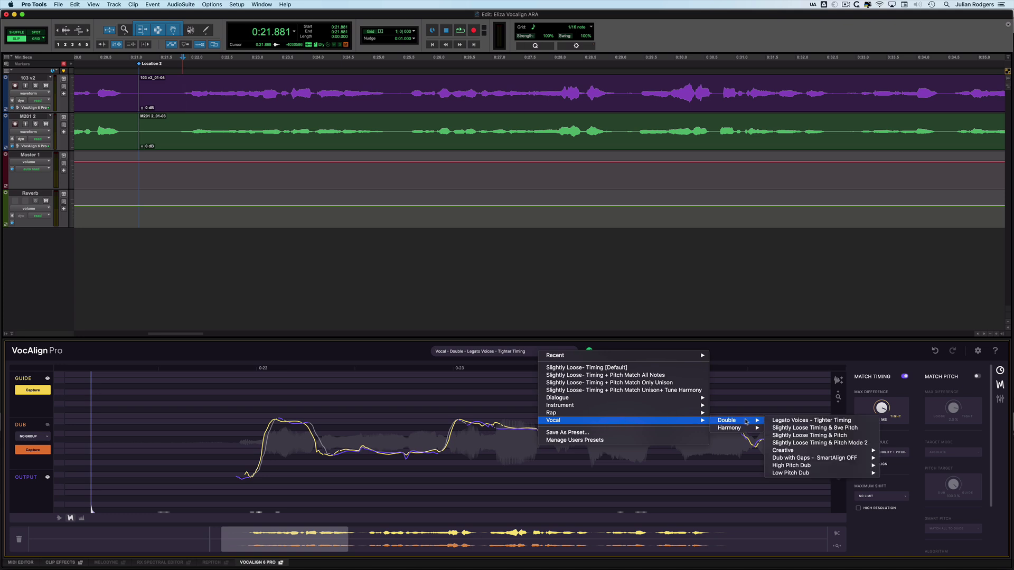
left_click(817, 436)
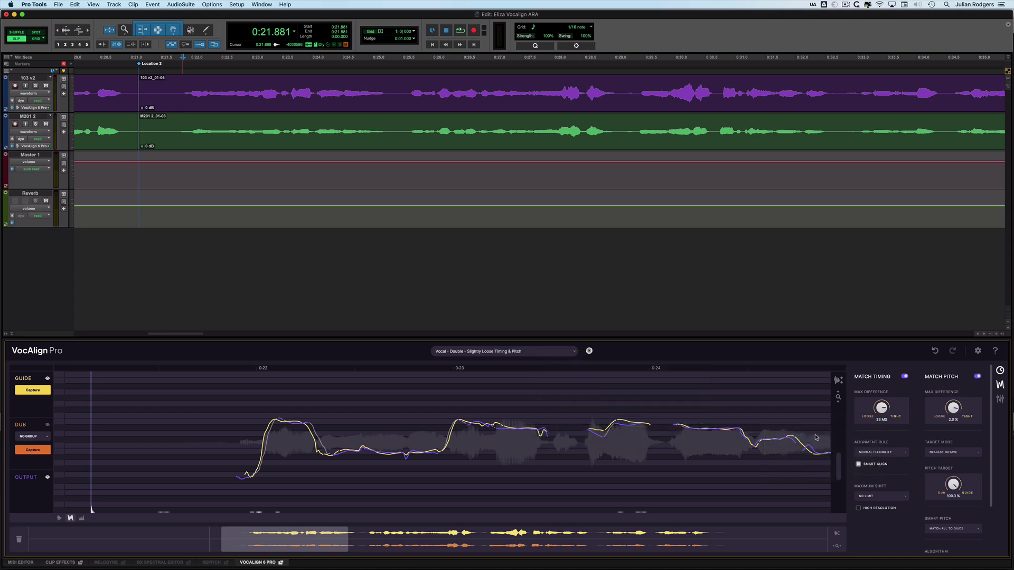
key("space")
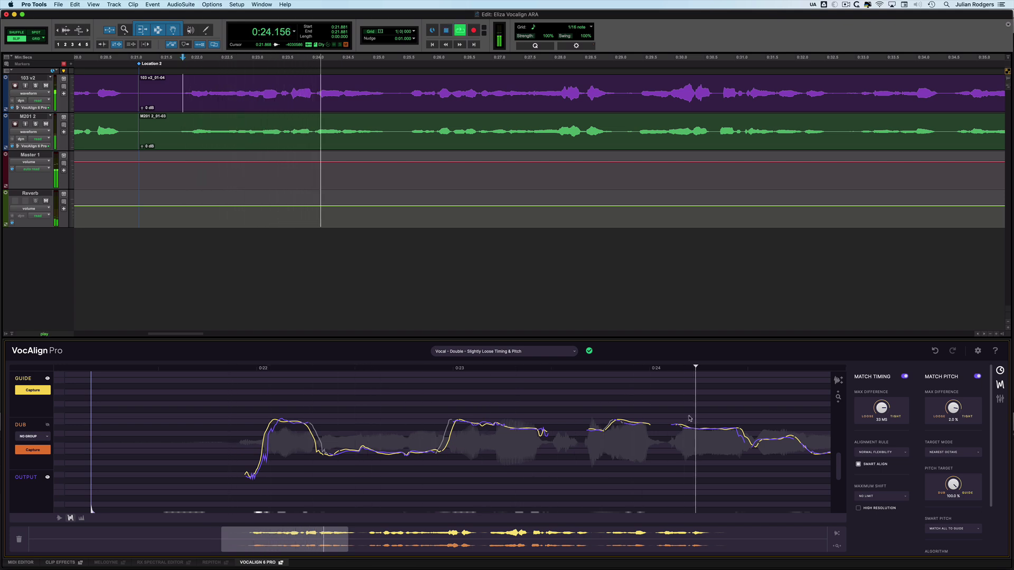
key("space")
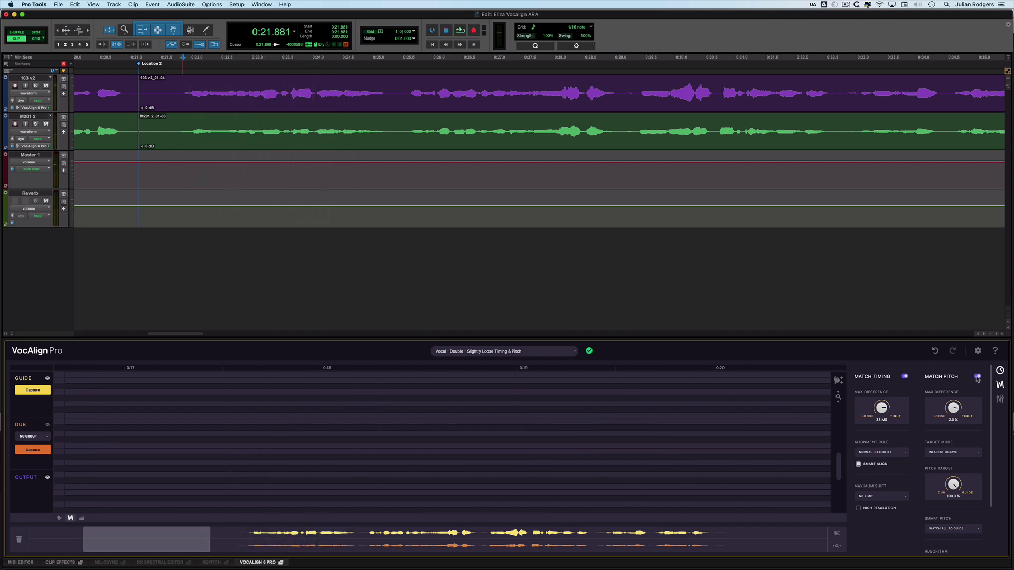
Step: Compare playback with Match Pitch off and on, leaving pitch matching on
left_click(977, 376)
key("space")
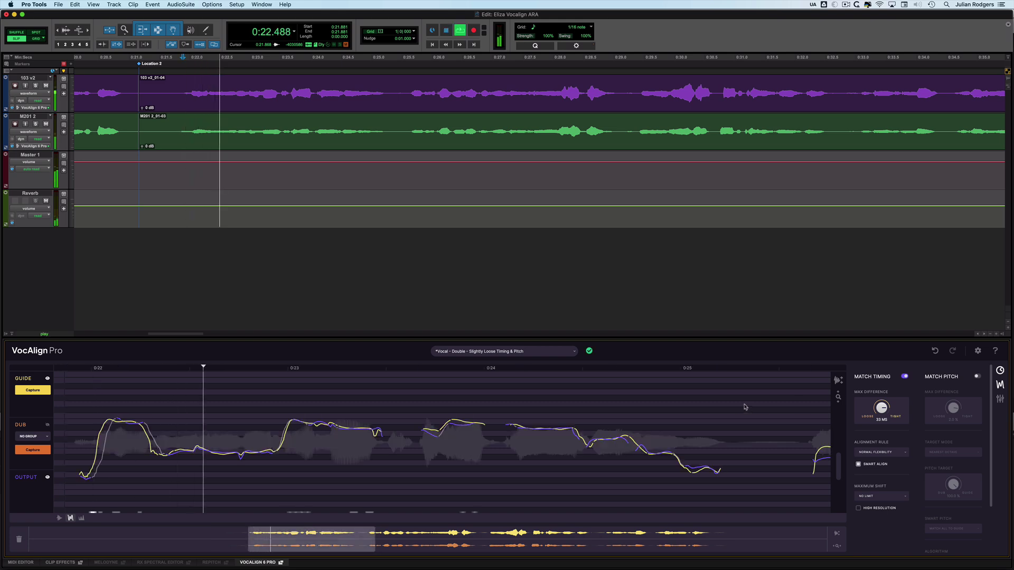
key("space")
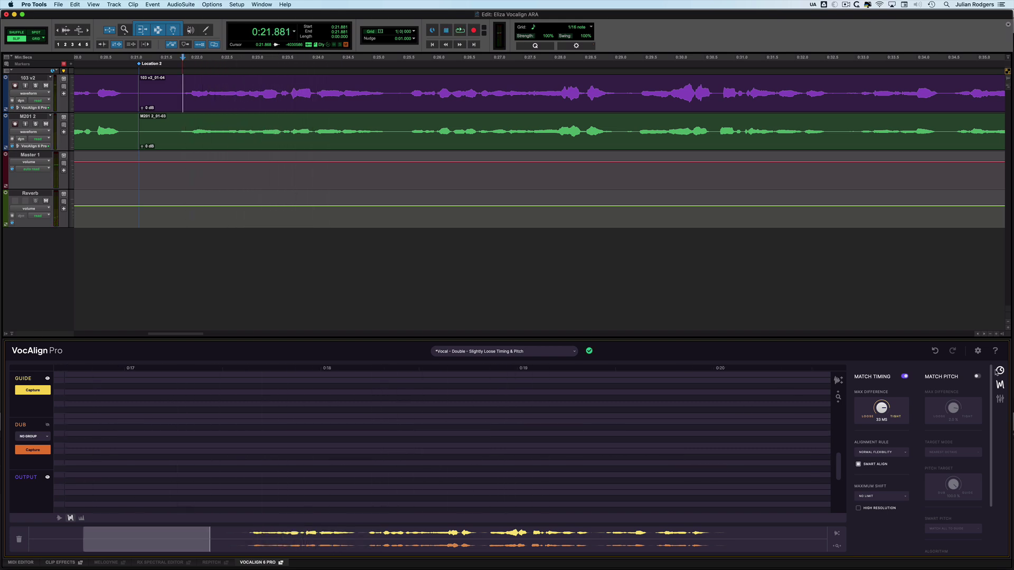
left_click(977, 377)
key("space")
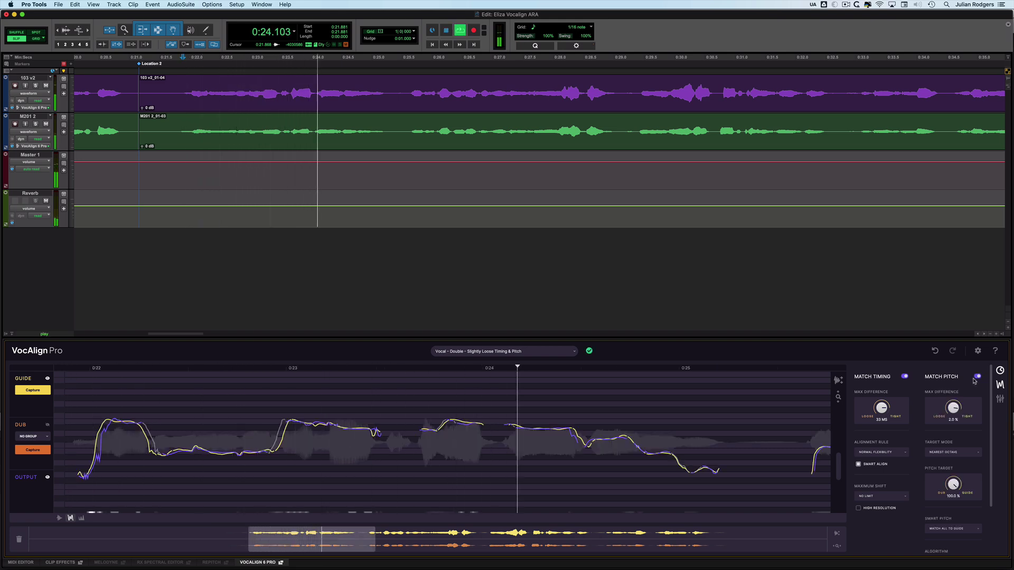
key("space")
left_click(977, 377)
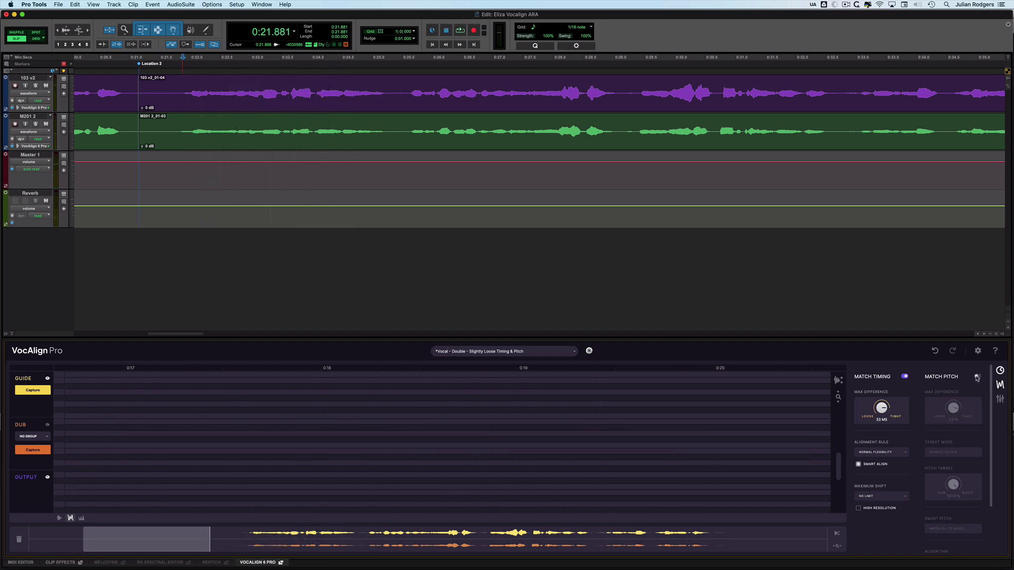
key("space")
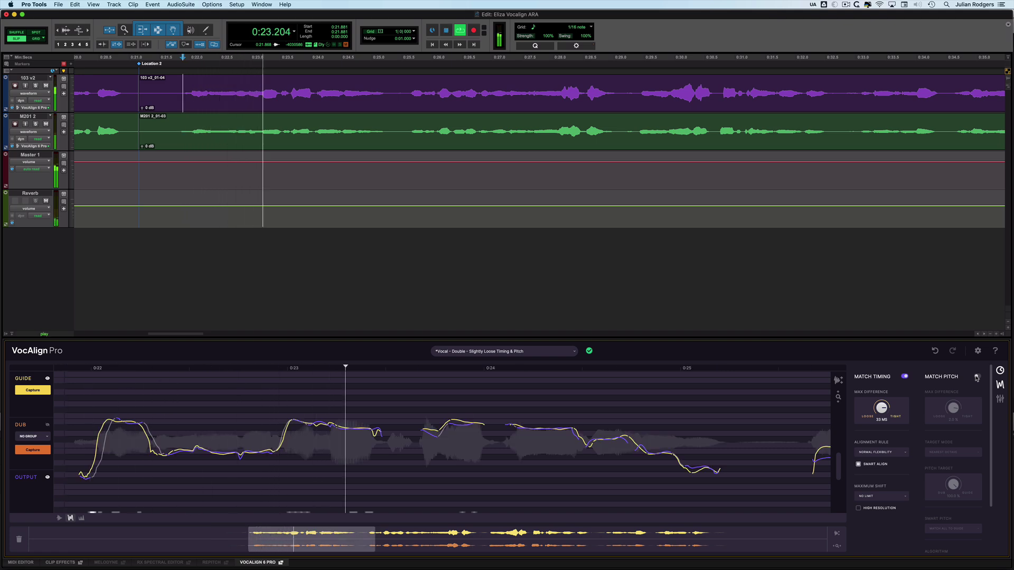
key("space")
left_click(978, 377)
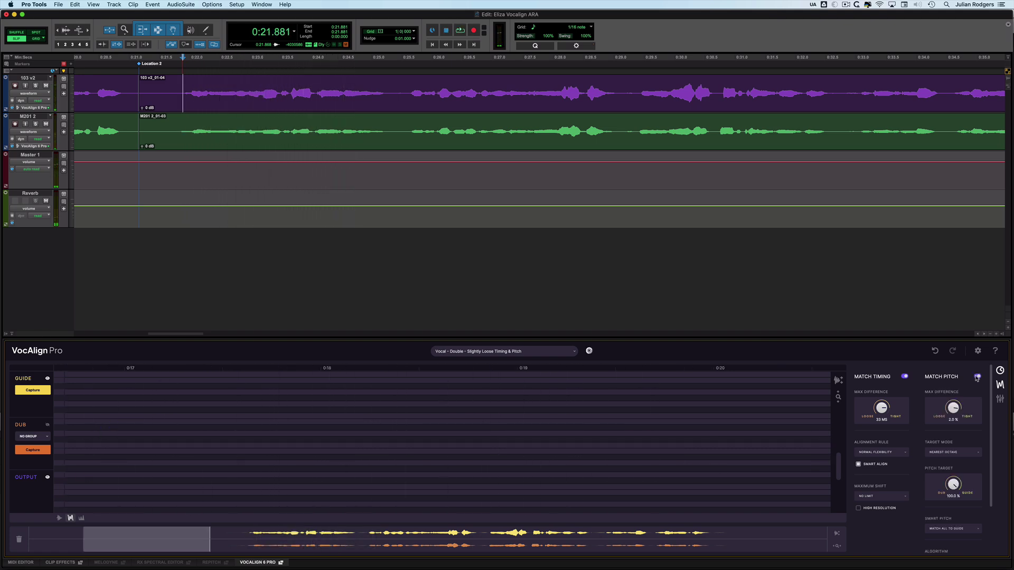
key("space")
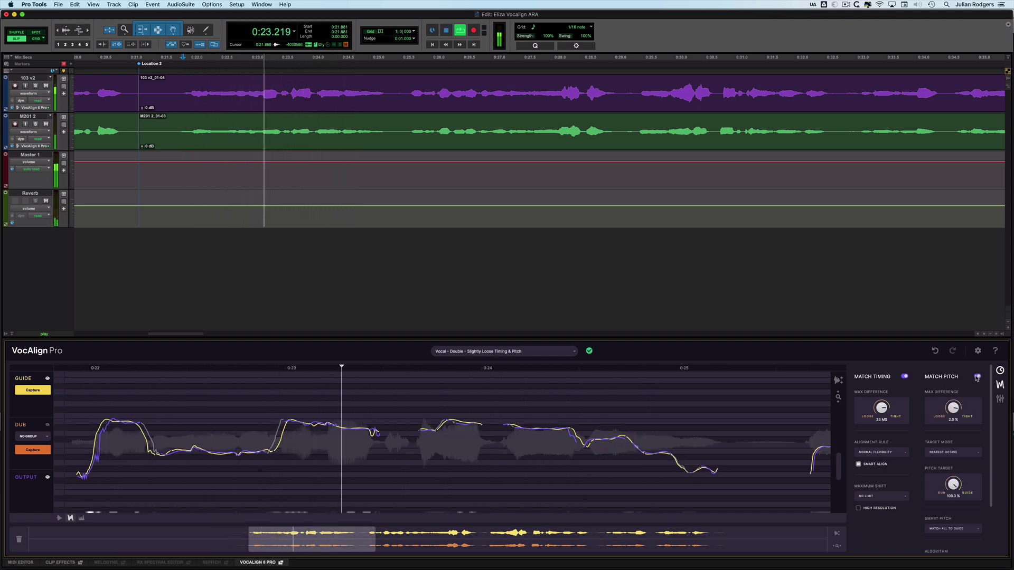